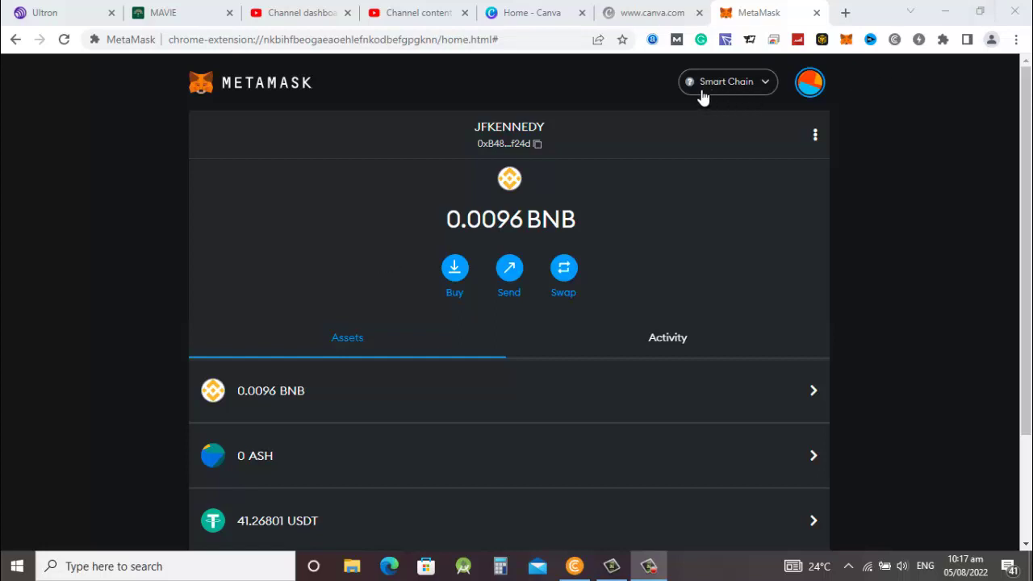
# Step: Switch the MetaMask wallet's network from Smart Chain to Ultron mainnet
pyautogui.click(765, 84)
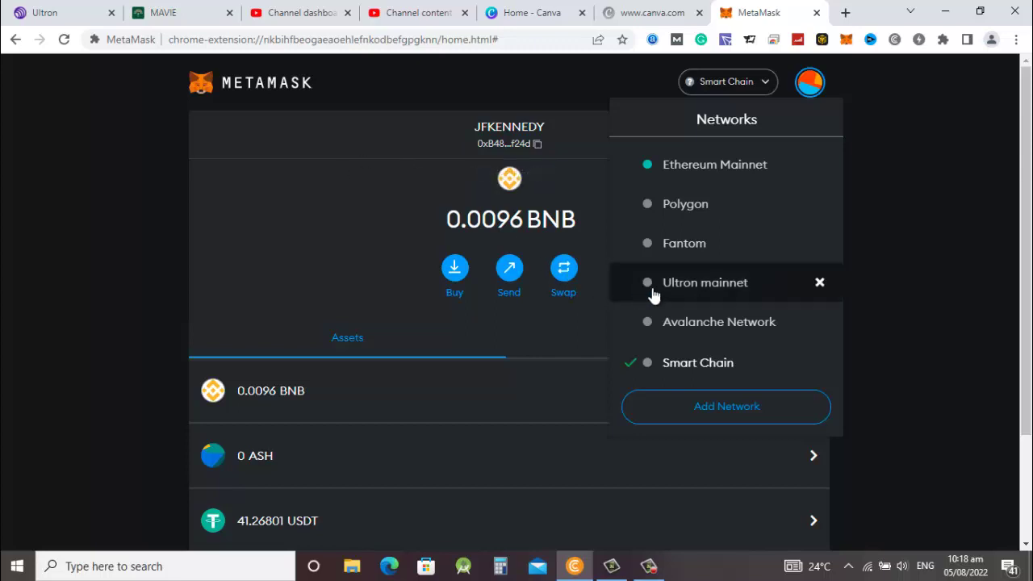
pyautogui.click(682, 286)
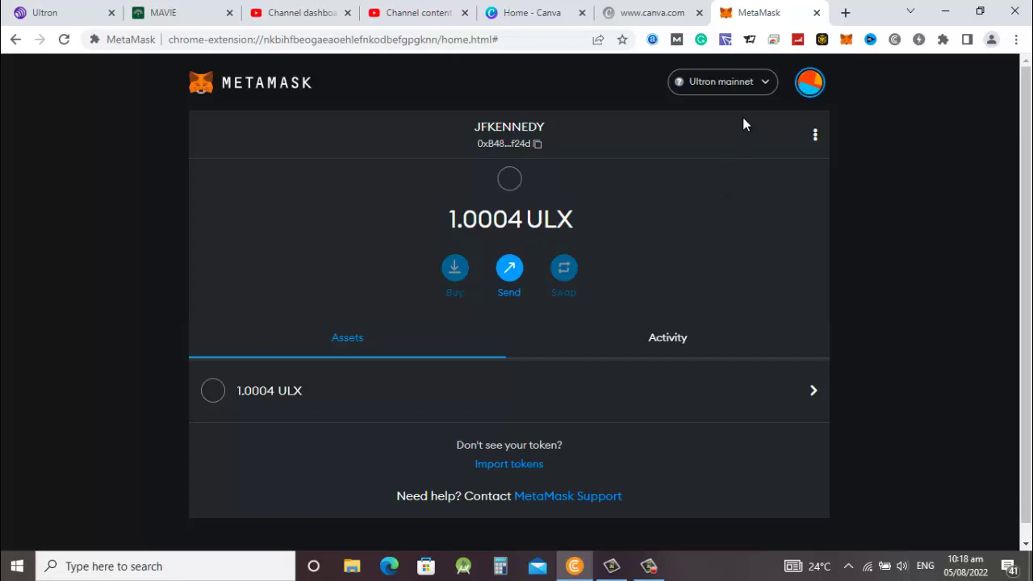
# Step: On the UltronSwap bridge page, set the direction from BSC to Ultron and allow the wallet to switch to Smart Chain
pyautogui.click(69, 17)
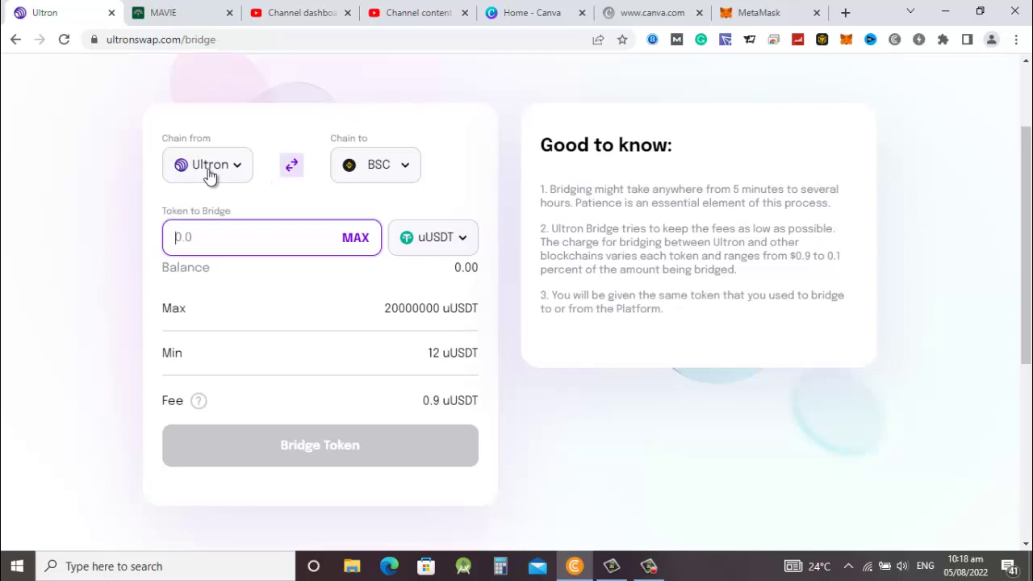
pyautogui.click(293, 171)
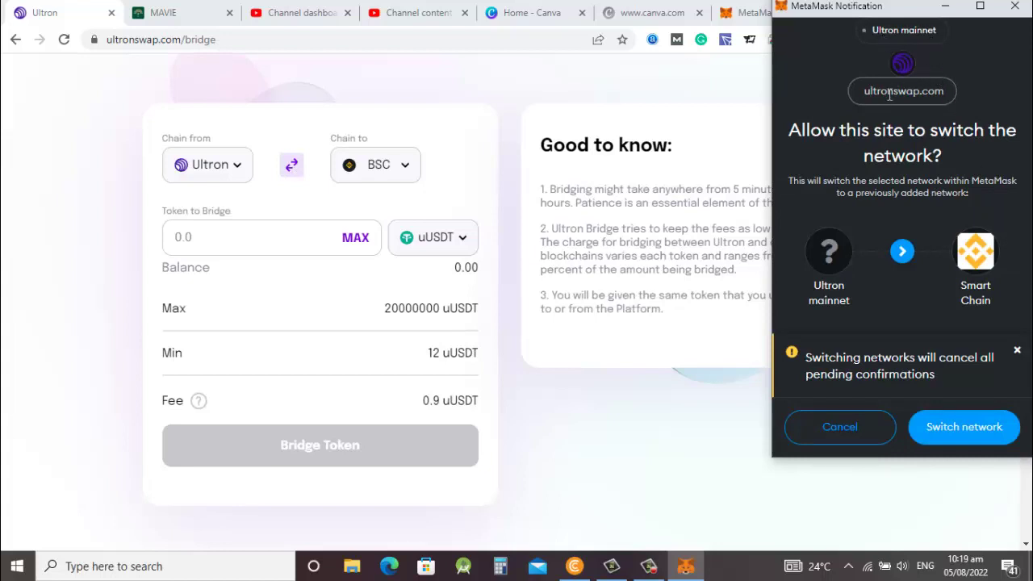
pyautogui.click(968, 433)
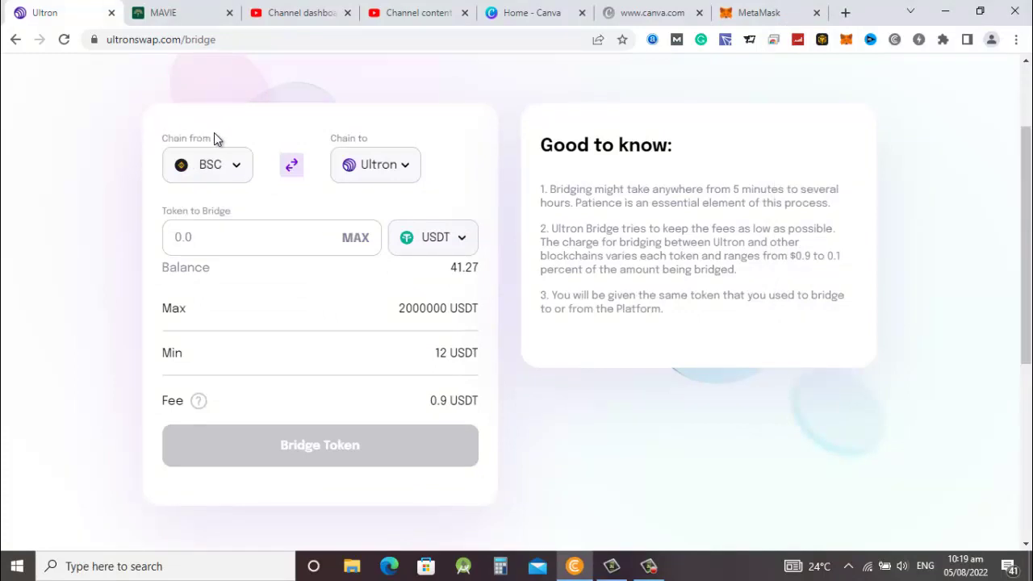
pyautogui.click(212, 158)
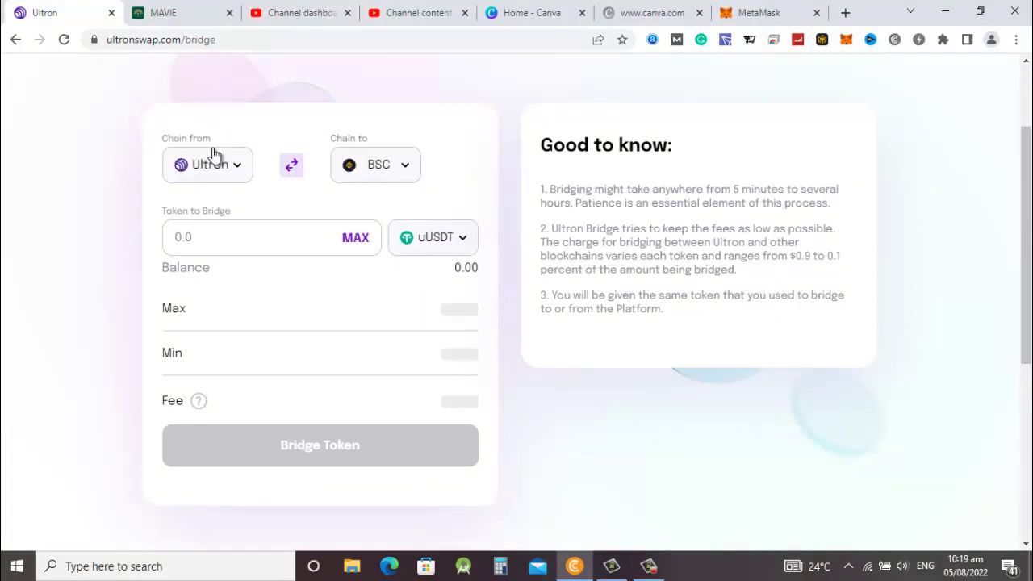
pyautogui.click(297, 168)
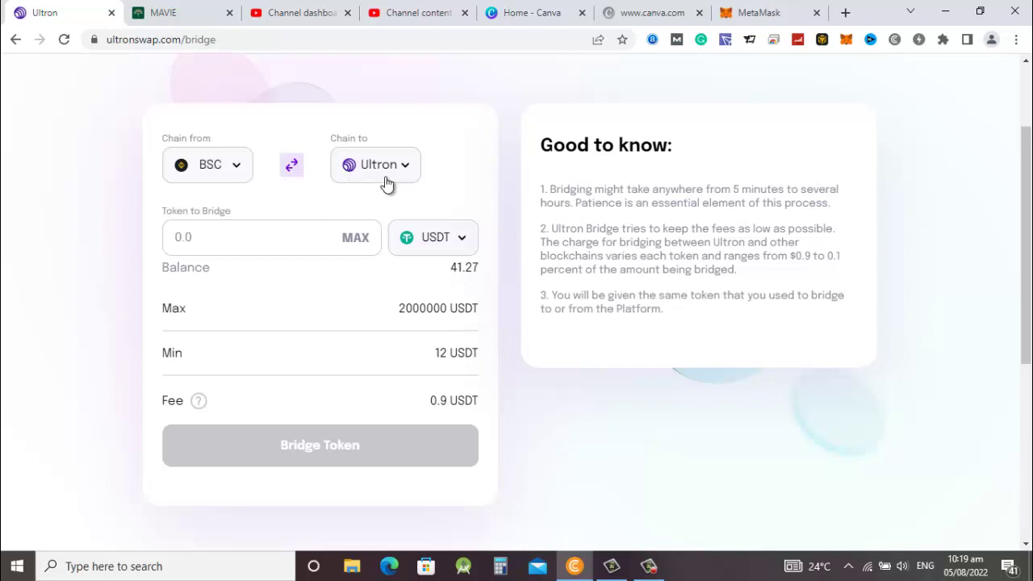
# Step: Start bridging the maximum amount of 41.268012 USDT and grant the site permission to access the USDT
pyautogui.click(358, 245)
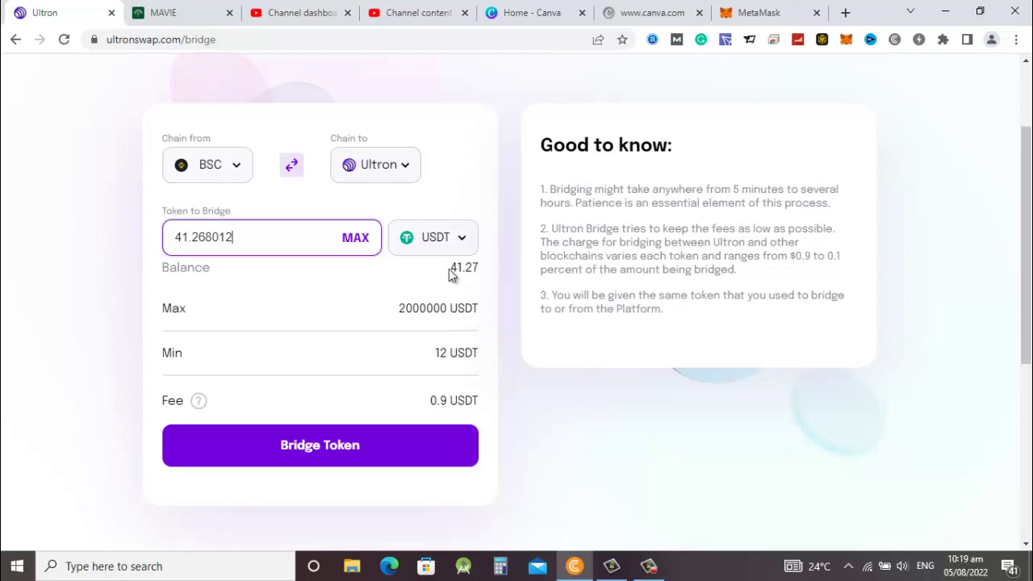
pyautogui.click(320, 447)
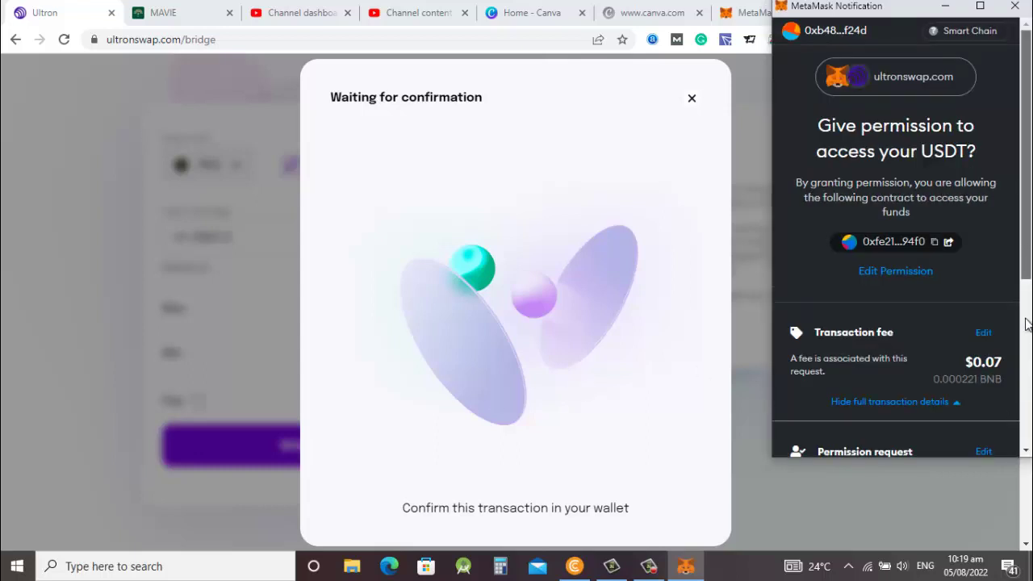
pyautogui.scroll(-5, 1021, 440)
pyautogui.click(955, 434)
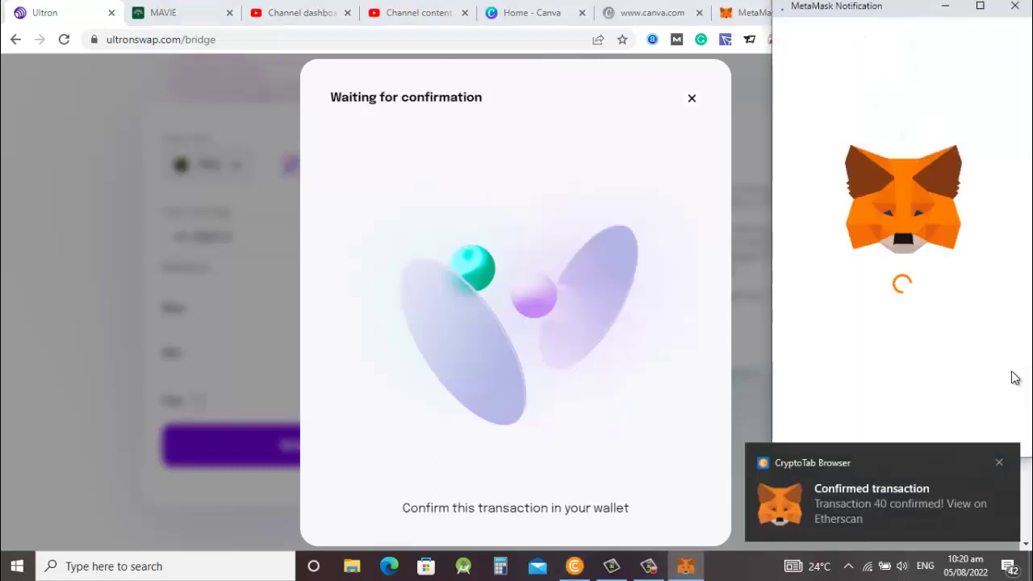
# Step: Confirm the bridge deposit transaction in the wallet and close the submission dialog
pyautogui.click(999, 462)
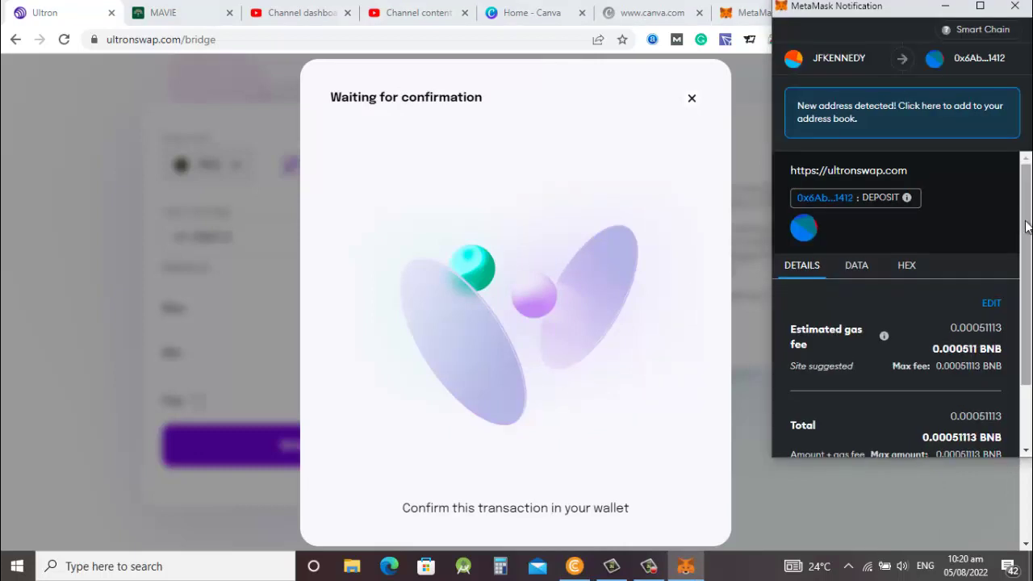
pyautogui.scroll(-1, 1028, 228)
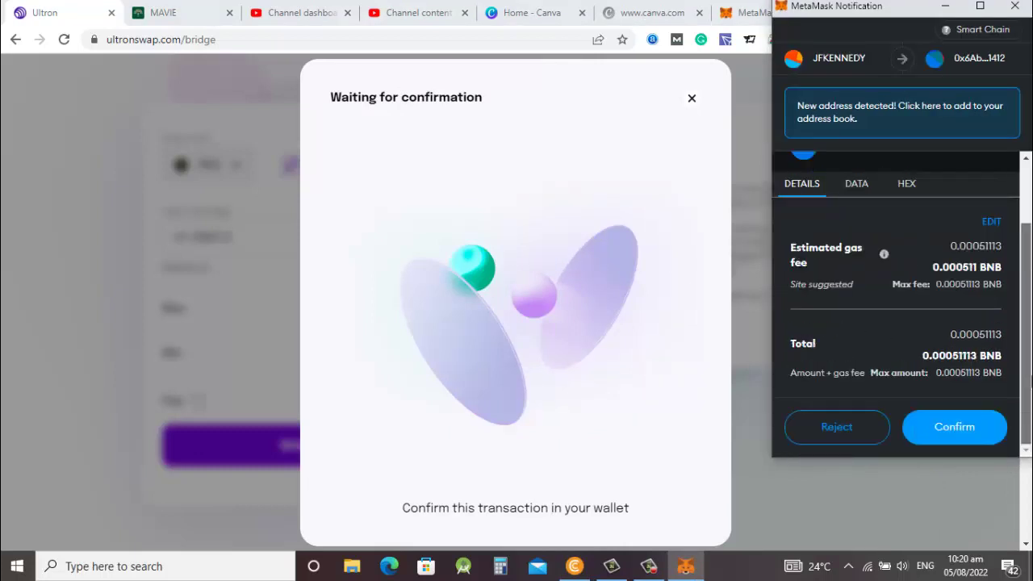
pyautogui.click(937, 430)
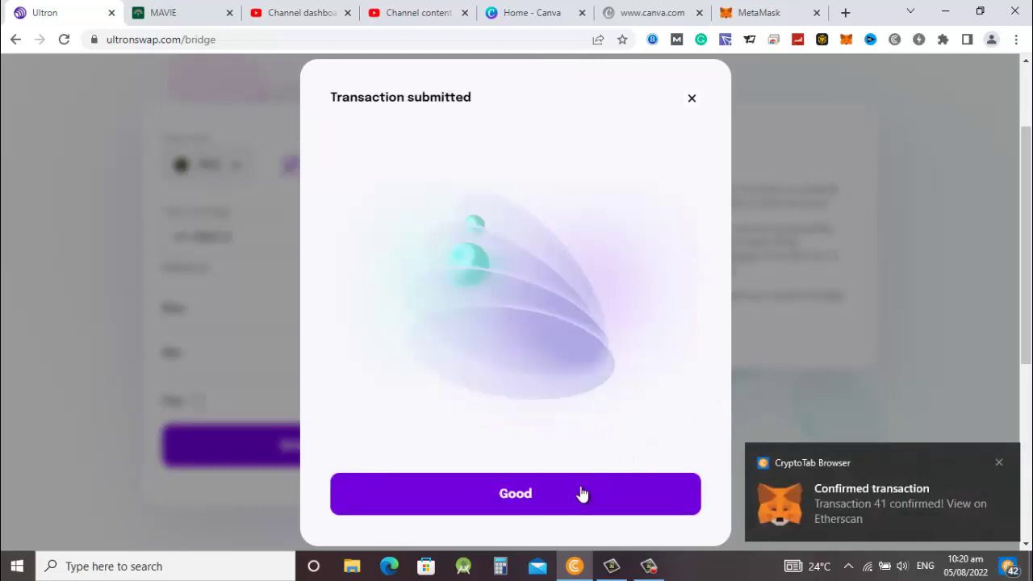
pyautogui.click(519, 498)
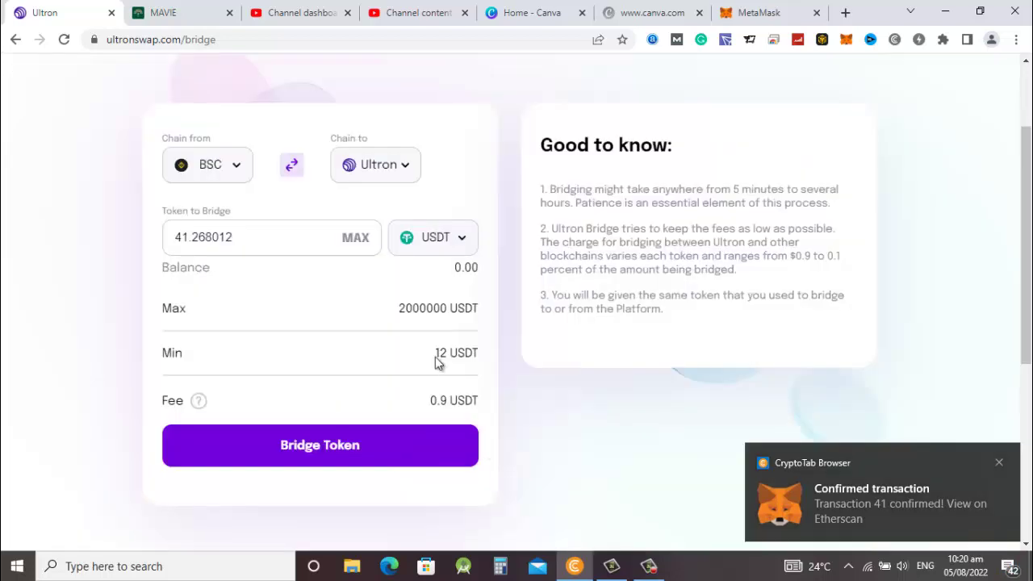
# Step: Reverse the bridge direction to Ultron to BSC and allow the wallet to switch to Ultron mainnet
pyautogui.click(293, 168)
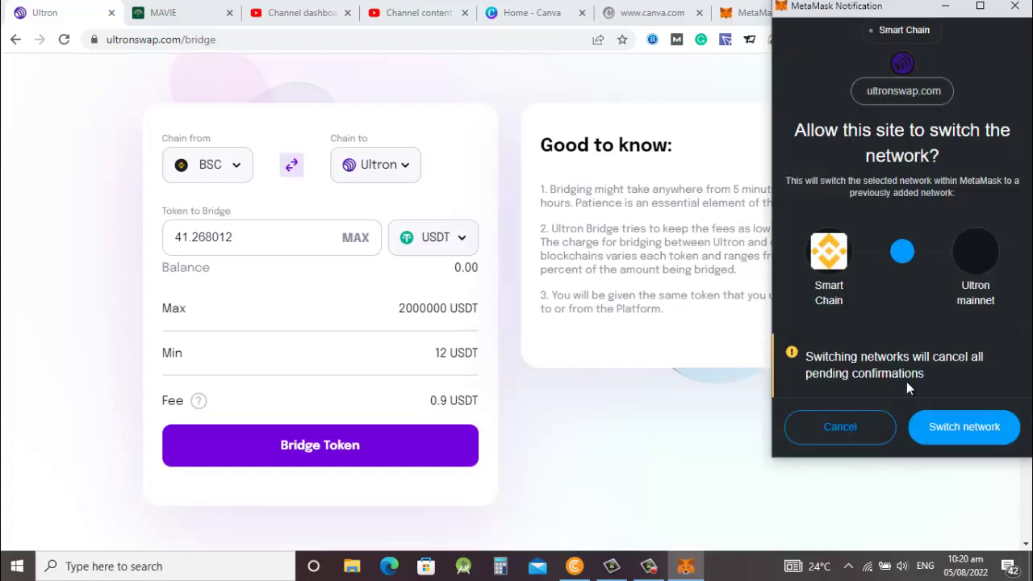
pyautogui.click(963, 428)
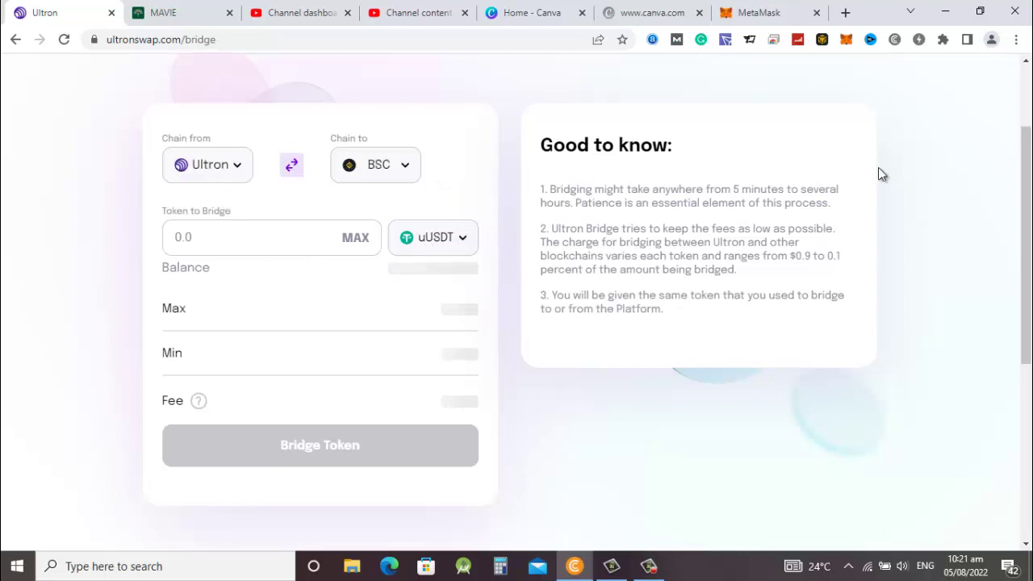
# Step: Open the Swap page and enter the maximum amount of 40.368012 uUSDT to exchange for ULX
pyautogui.scroll(2, 1029, 218)
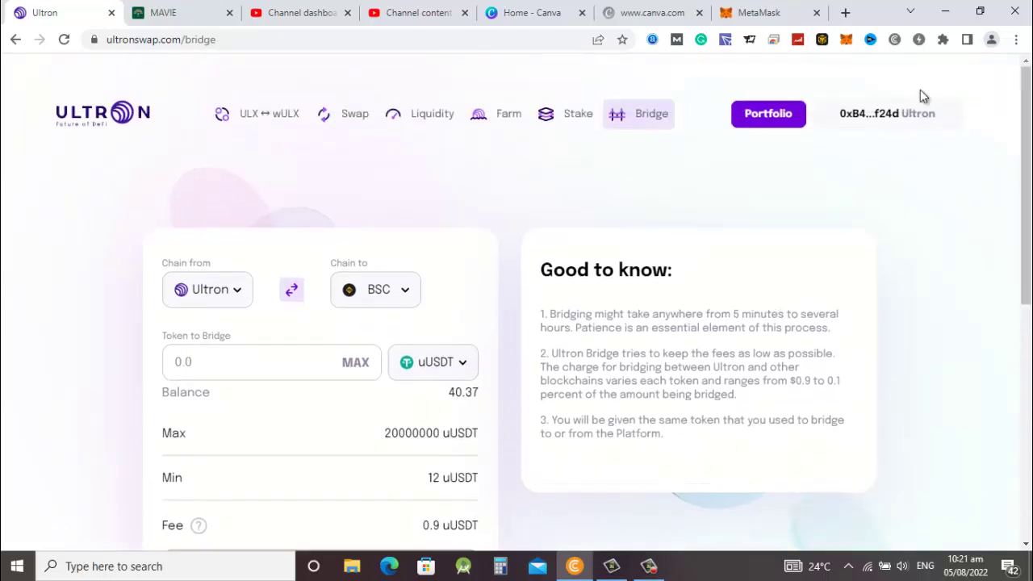
pyautogui.click(356, 117)
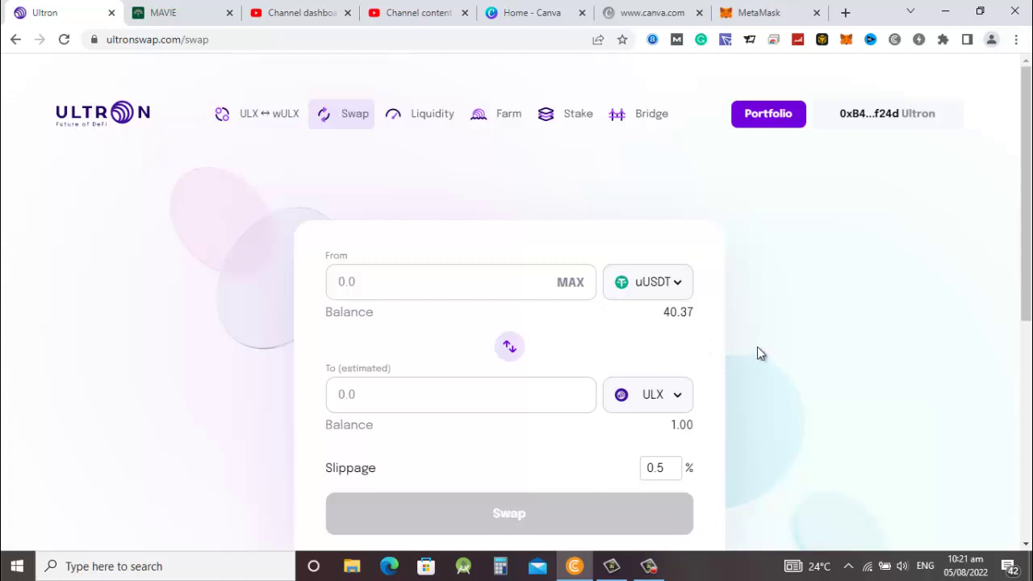
pyautogui.click(570, 284)
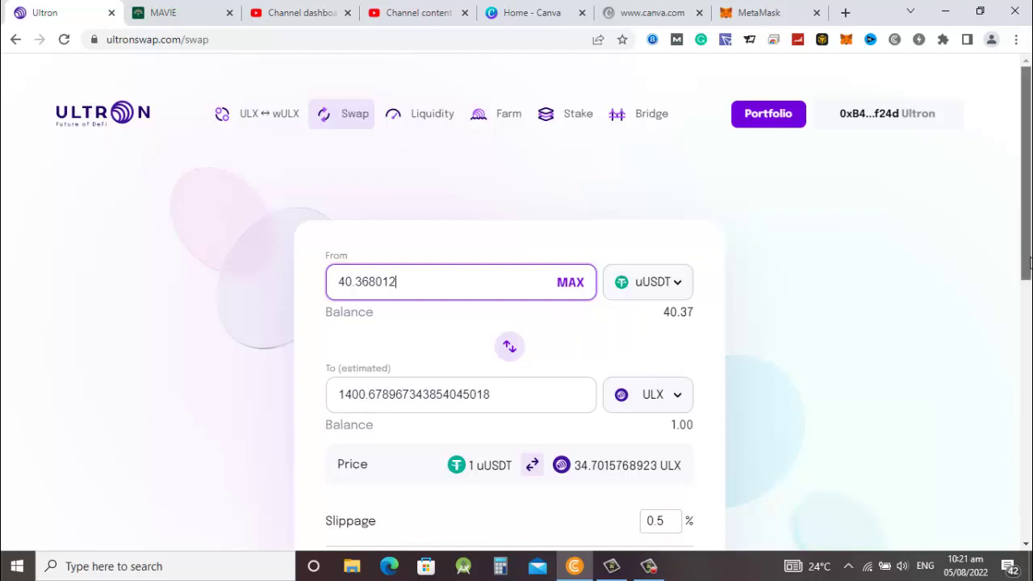
# Step: Submit the uUSDT to ULX swap and grant the site permission to access the uUSDT
pyautogui.moveTo(1029, 244); pyautogui.dragTo(1029, 334)
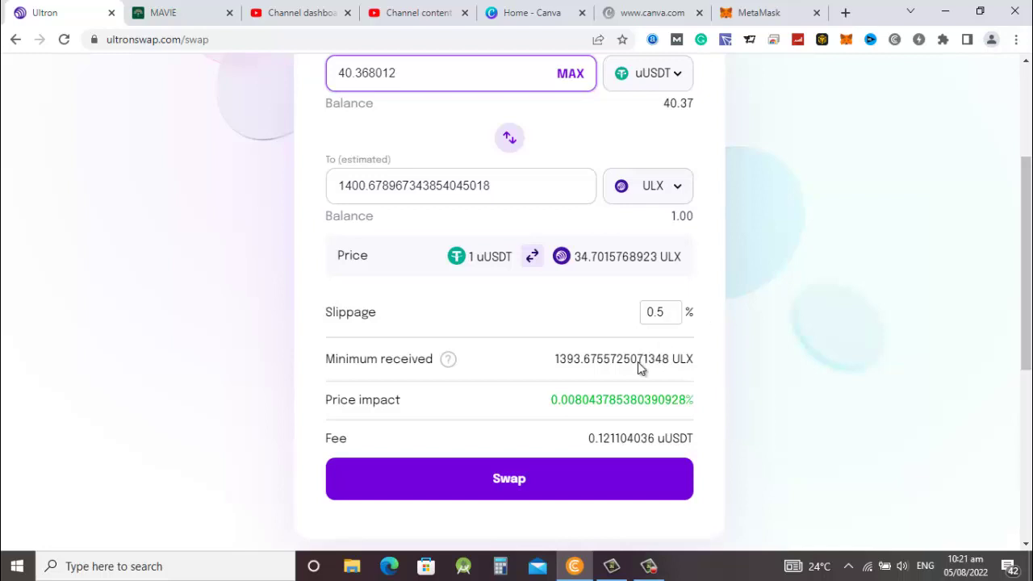
pyautogui.click(515, 479)
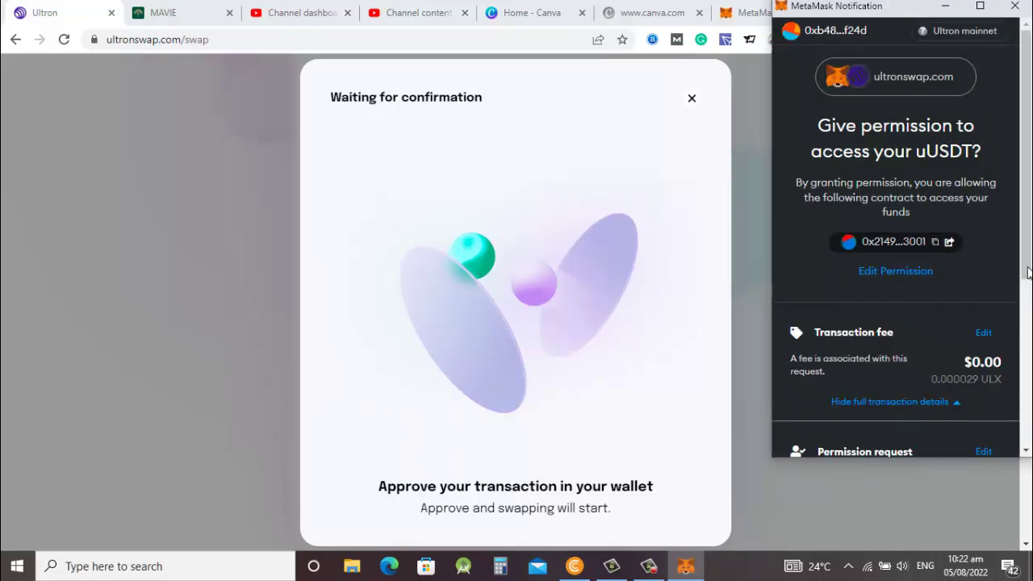
pyautogui.moveTo(1024, 299); pyautogui.dragTo(1014, 470)
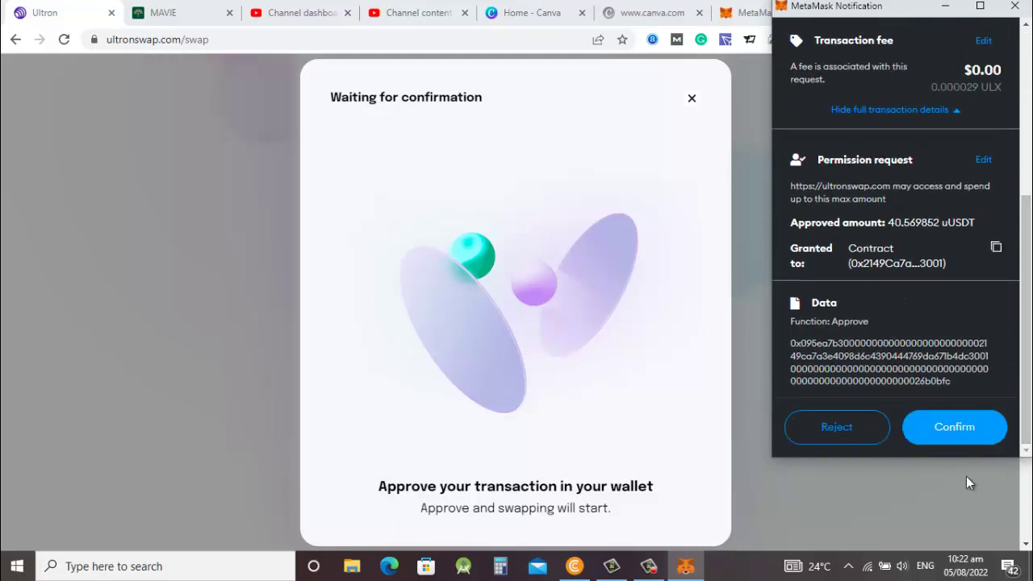
pyautogui.click(957, 429)
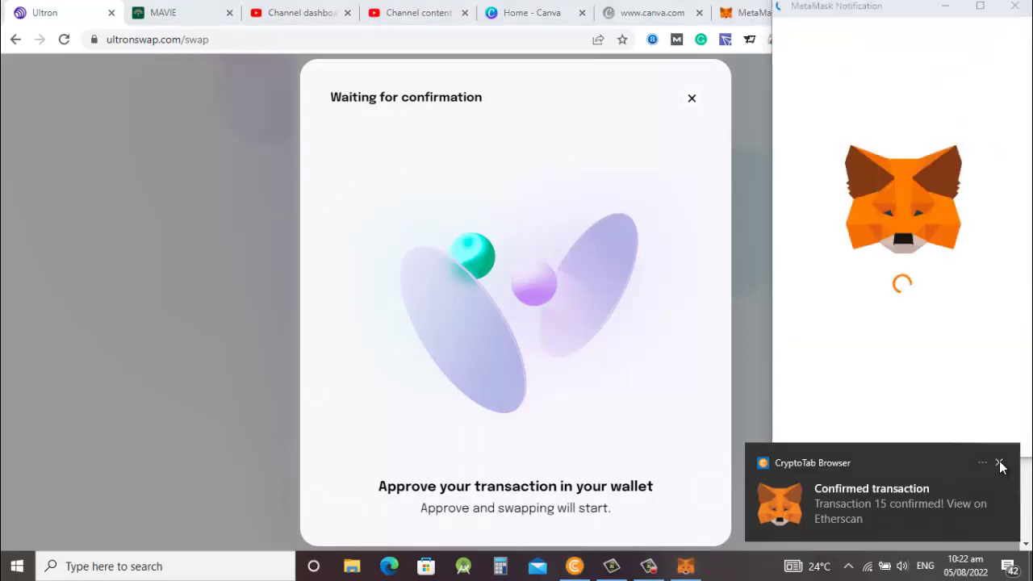
# Step: Confirm the token swap transaction in the wallet and close the submission dialog
pyautogui.click(1000, 465)
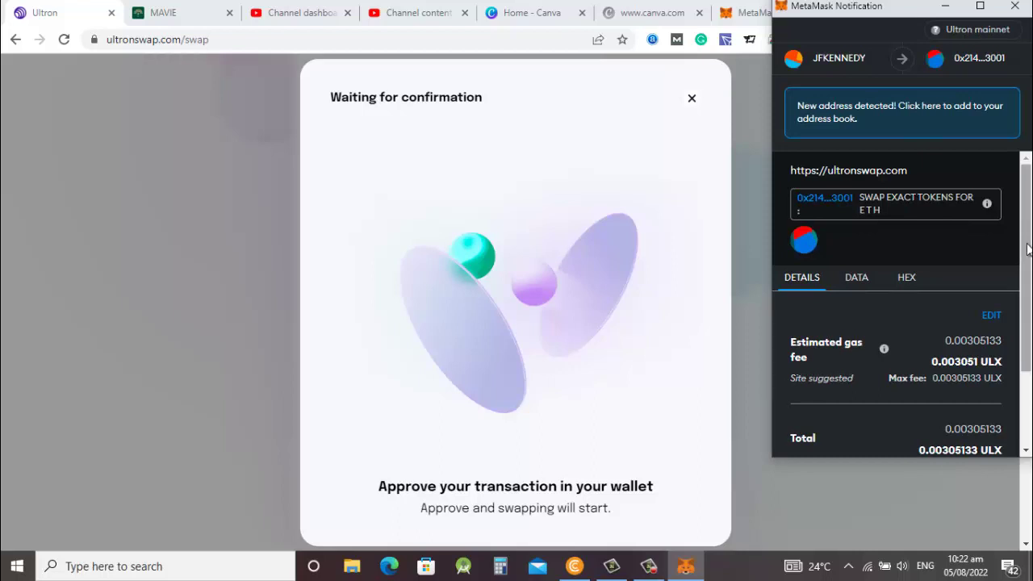
pyautogui.scroll(-3, 1029, 254)
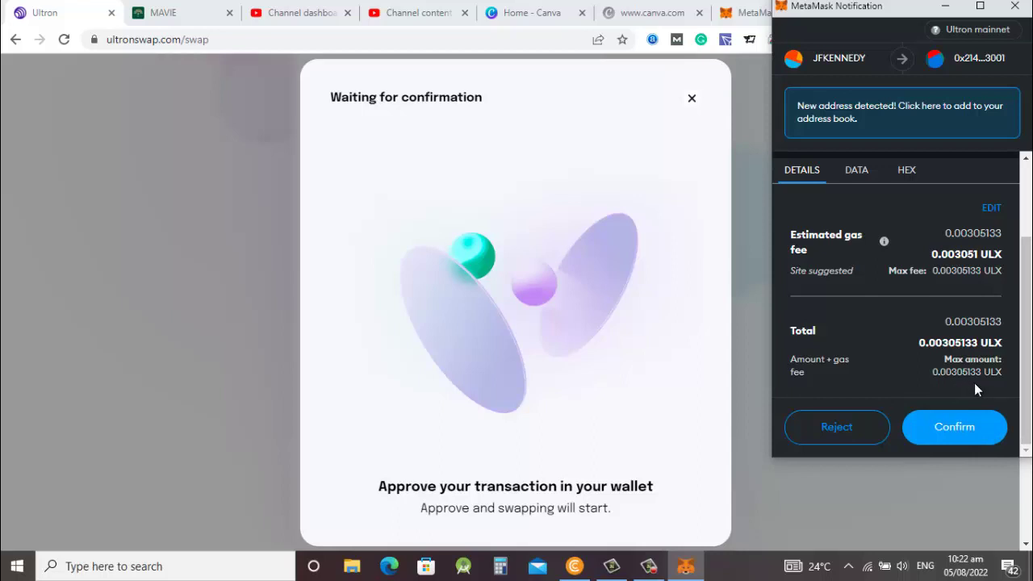
pyautogui.click(955, 427)
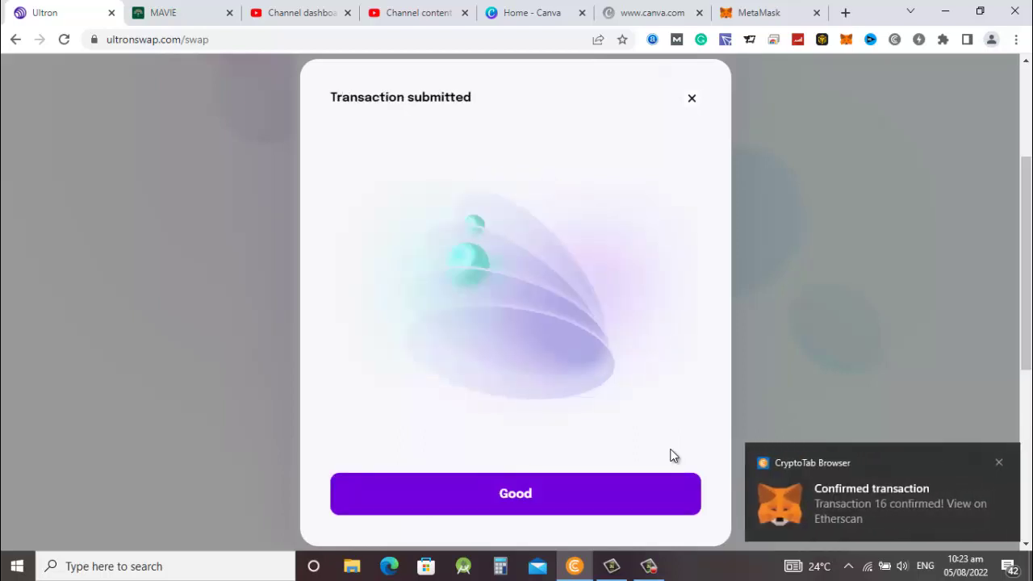
pyautogui.click(519, 501)
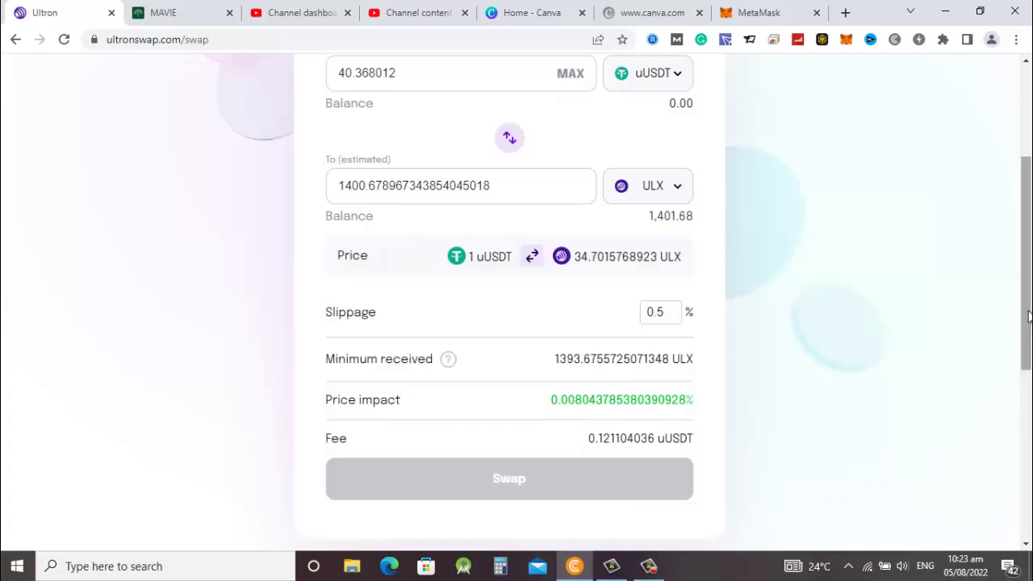
# Step: Check the ULX balance in the MetaMask wallet and open its list of networks
pyautogui.moveTo(1025, 317); pyautogui.dragTo(1007, 233)
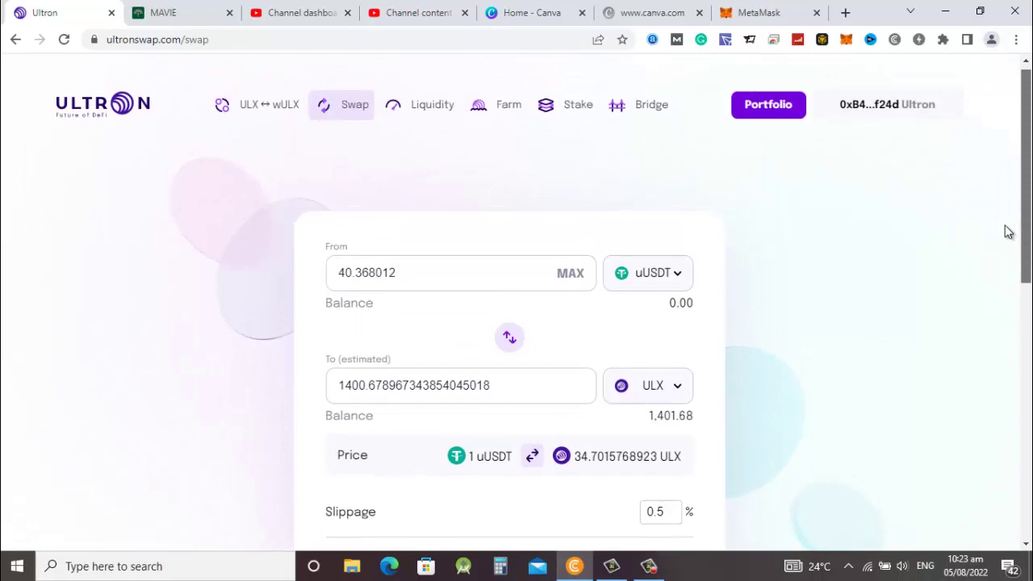
pyautogui.click(763, 15)
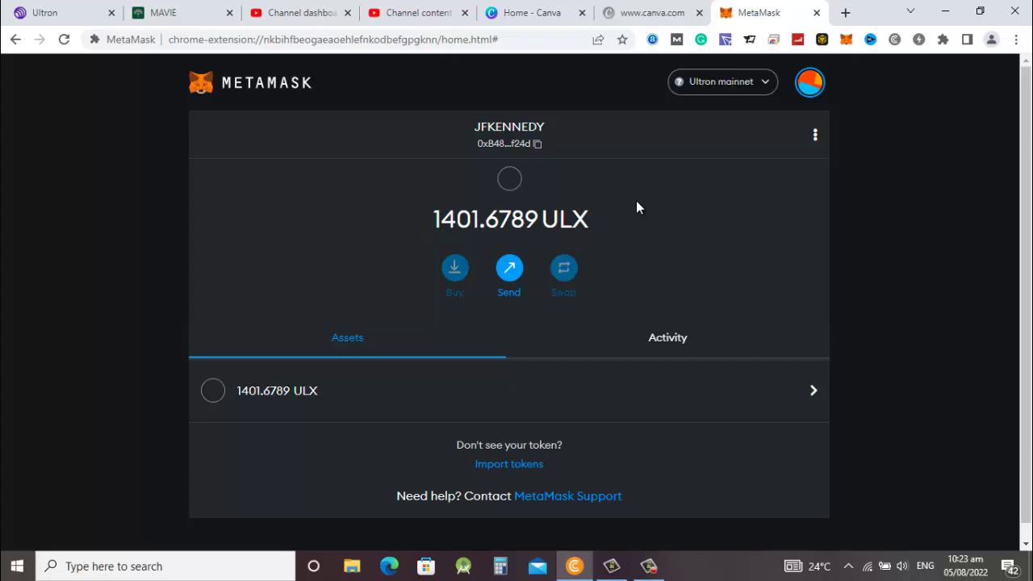
pyautogui.click(765, 84)
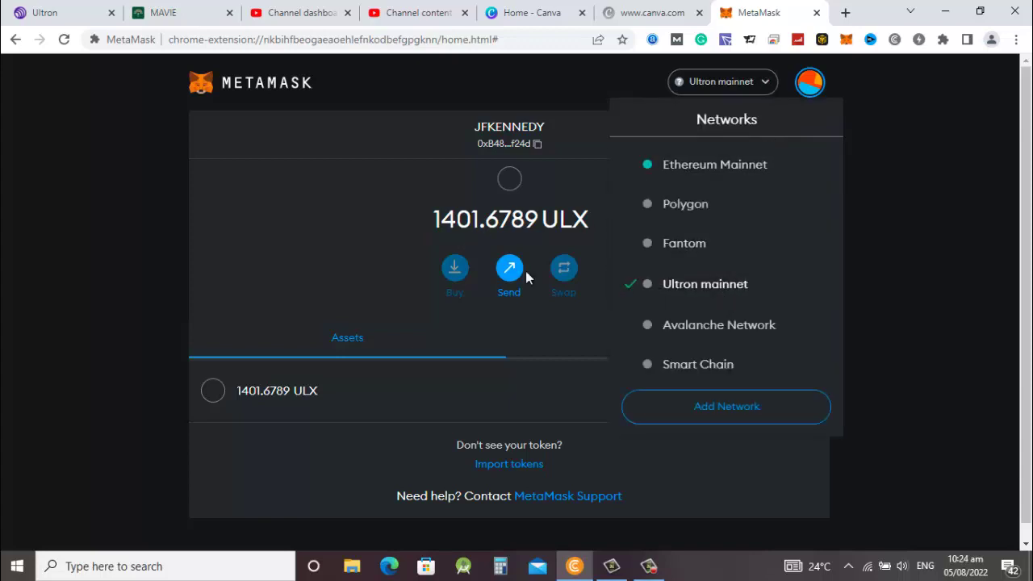